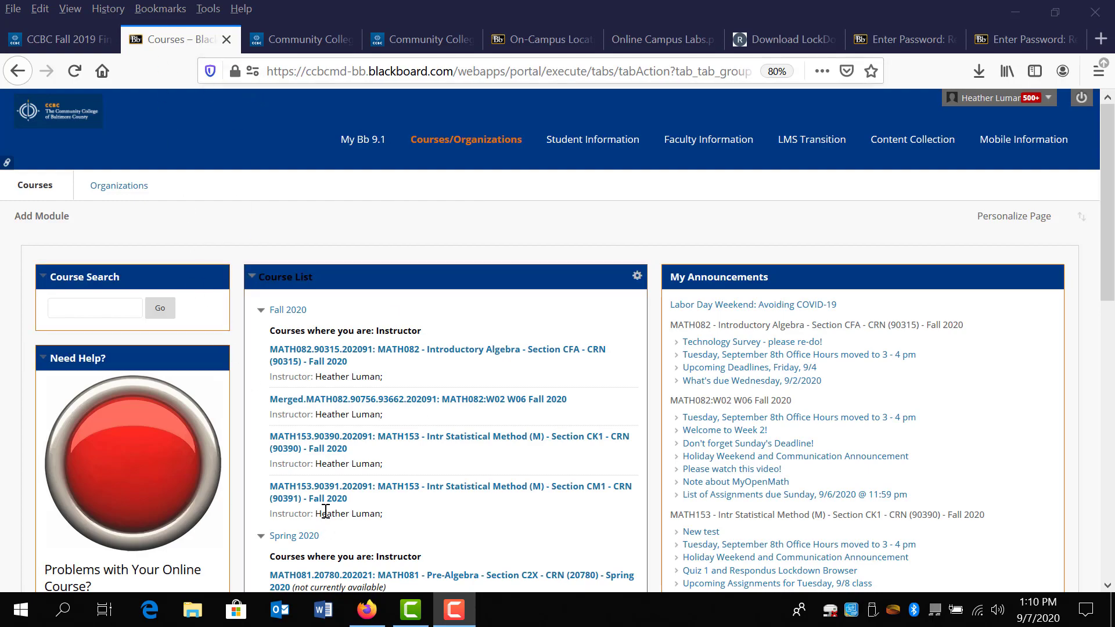
- Open the MATH153 Section CK1 Fall 2020 course and go to its Respondus Practice (Extra Credit!) page
click(340, 447)
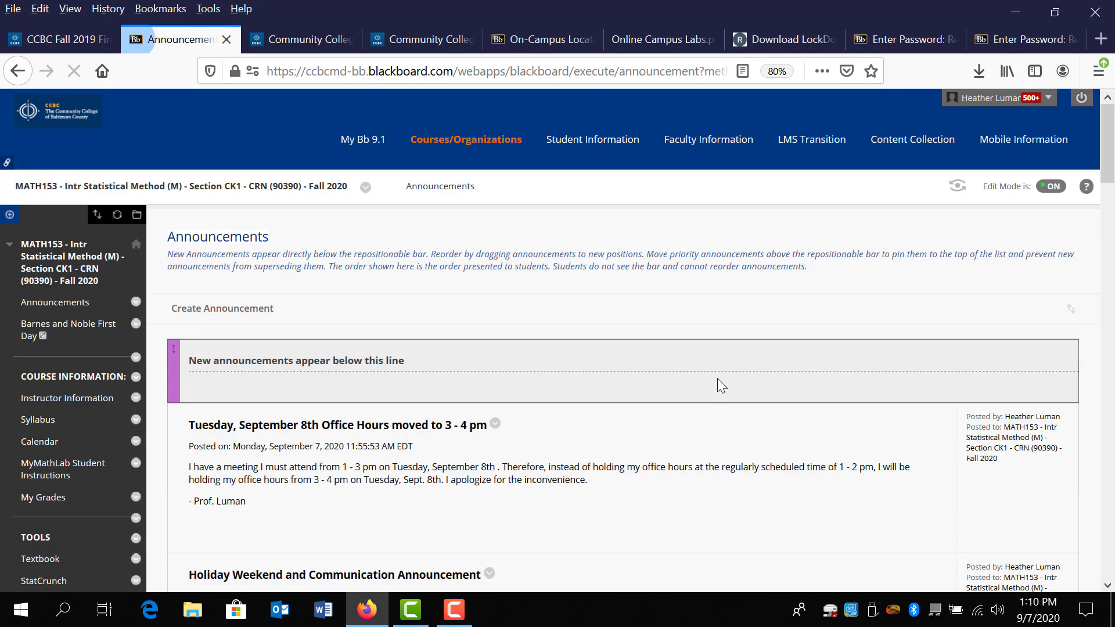
scroll(112, 283, down, 10)
scroll(112, 283, down, 5)
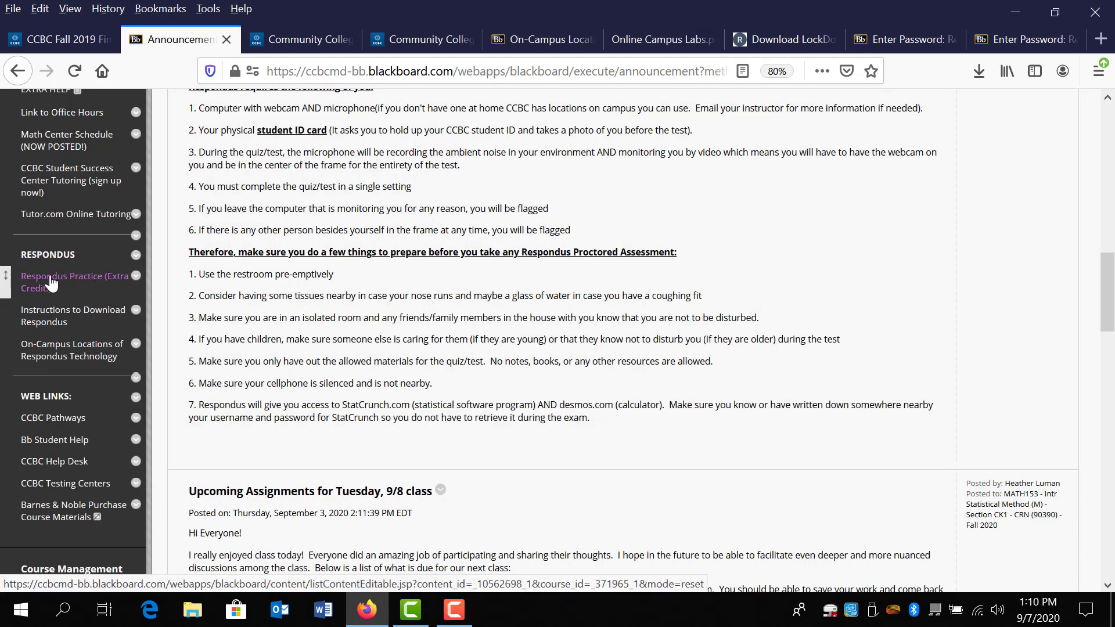
click(32, 293)
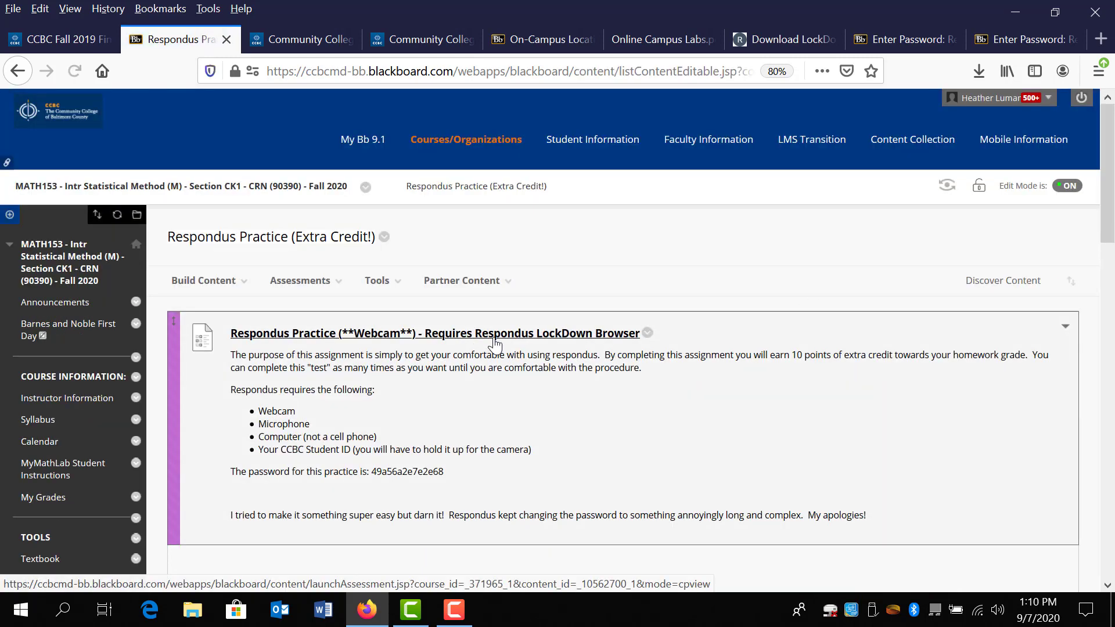
- Try to begin the Respondus Practice (**Webcam**) test in the regular browser, and close its password page
click(494, 339)
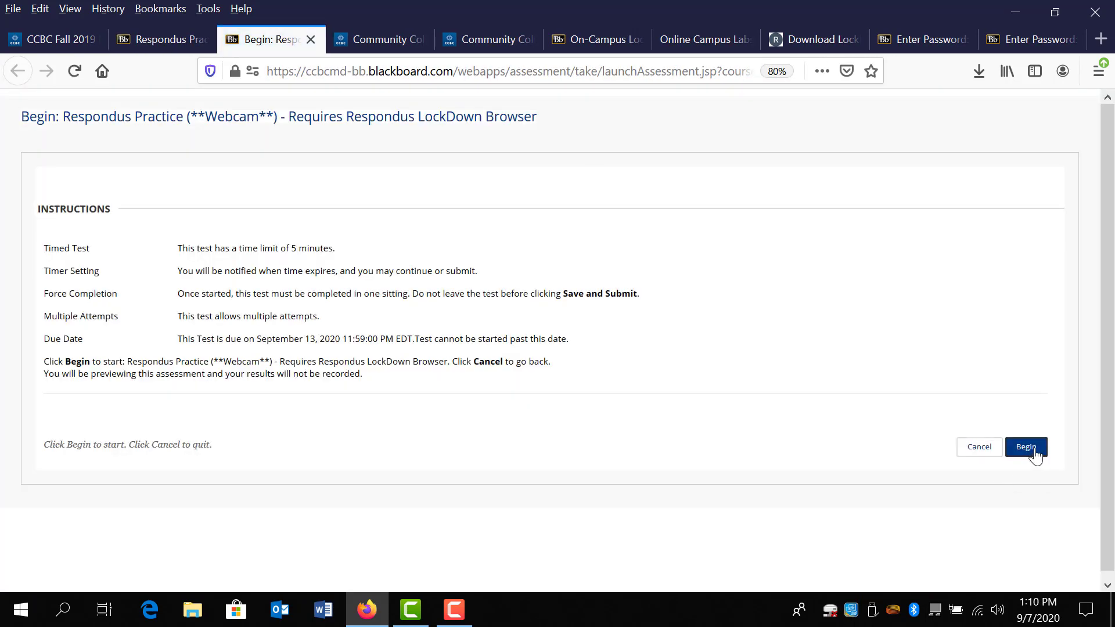
click(1029, 453)
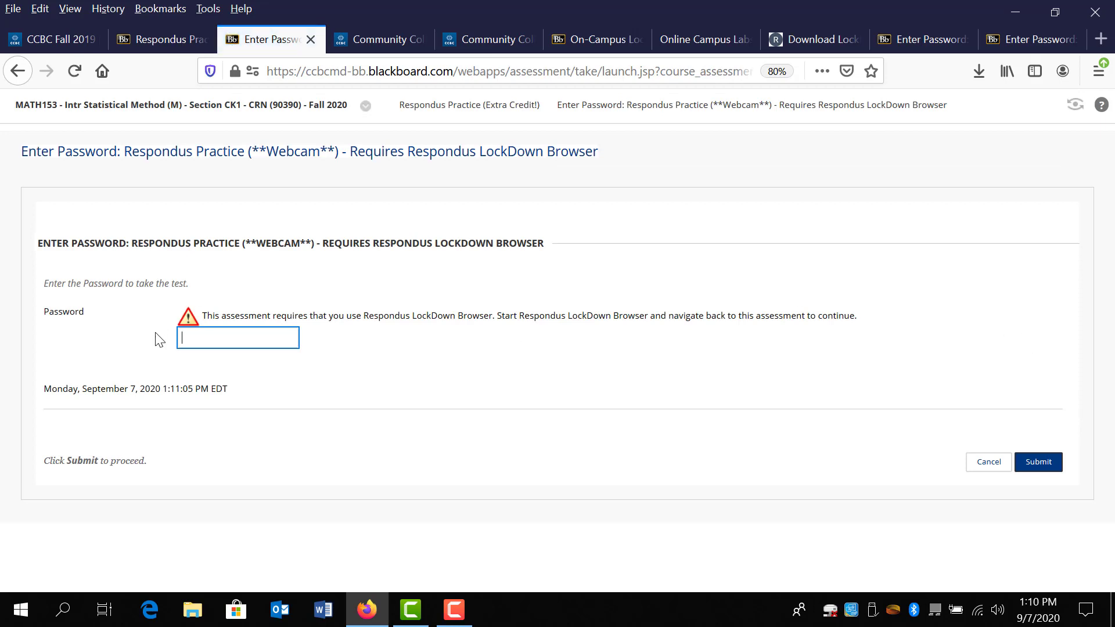
click(203, 334)
click(313, 36)
- Open the Instructions for Downloading Respondus Lockdown Browser document from the course's Instructions to Download Respondus page
scroll(33, 367, down, 10)
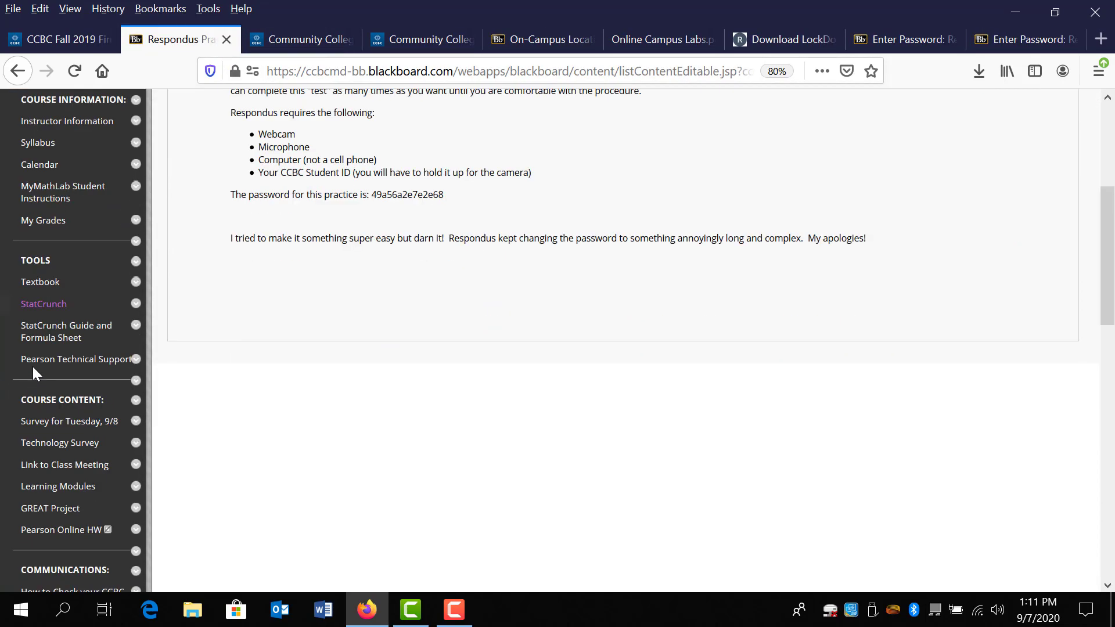
scroll(155, 326, down, 8)
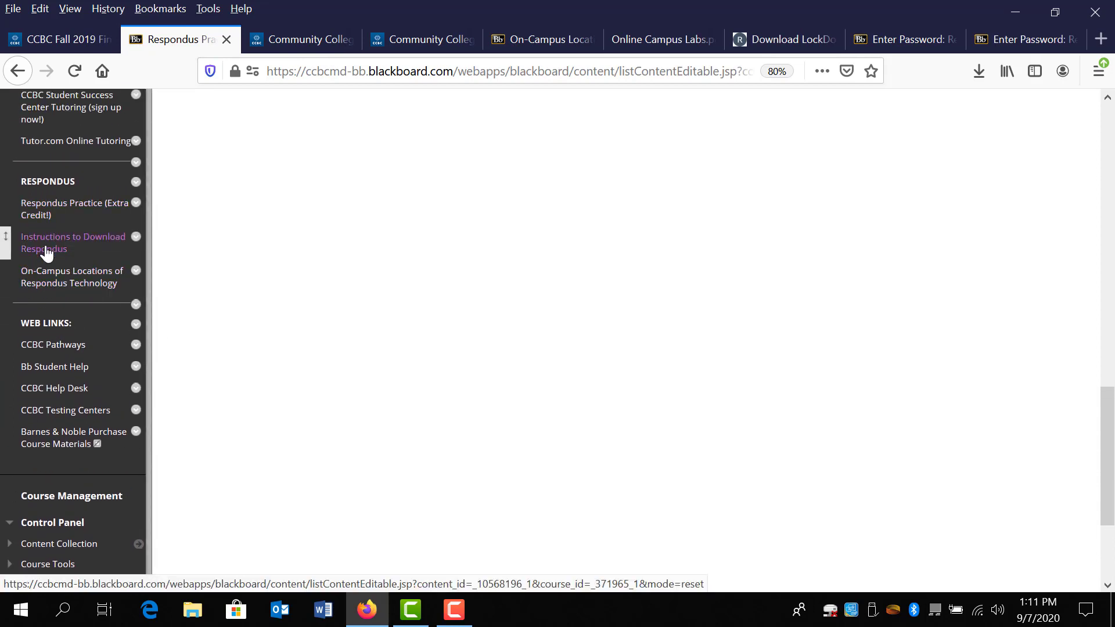
click(44, 247)
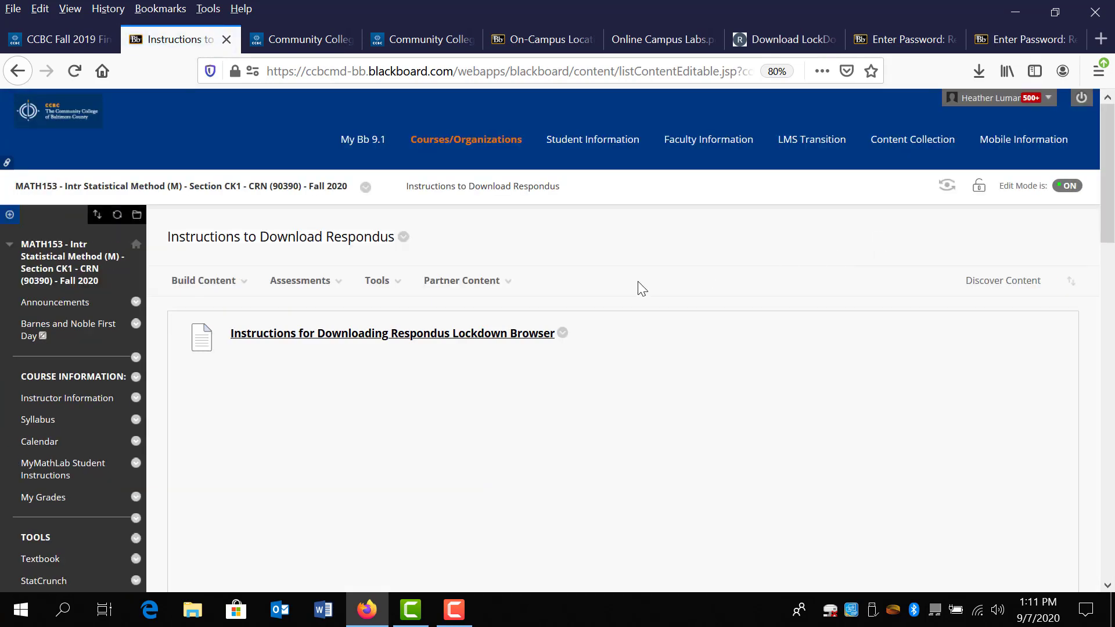
click(477, 338)
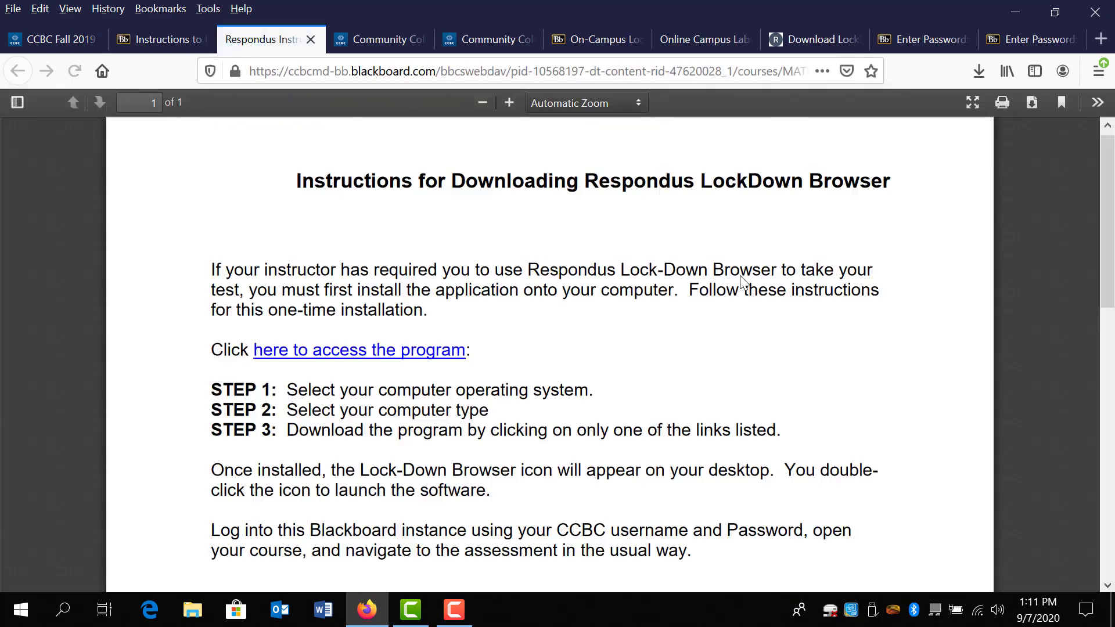
- Read the download instructions, follow their link to the LockDown Browser install page, and check the recent downloads for the installer
scroll(568, 299, down, 10)
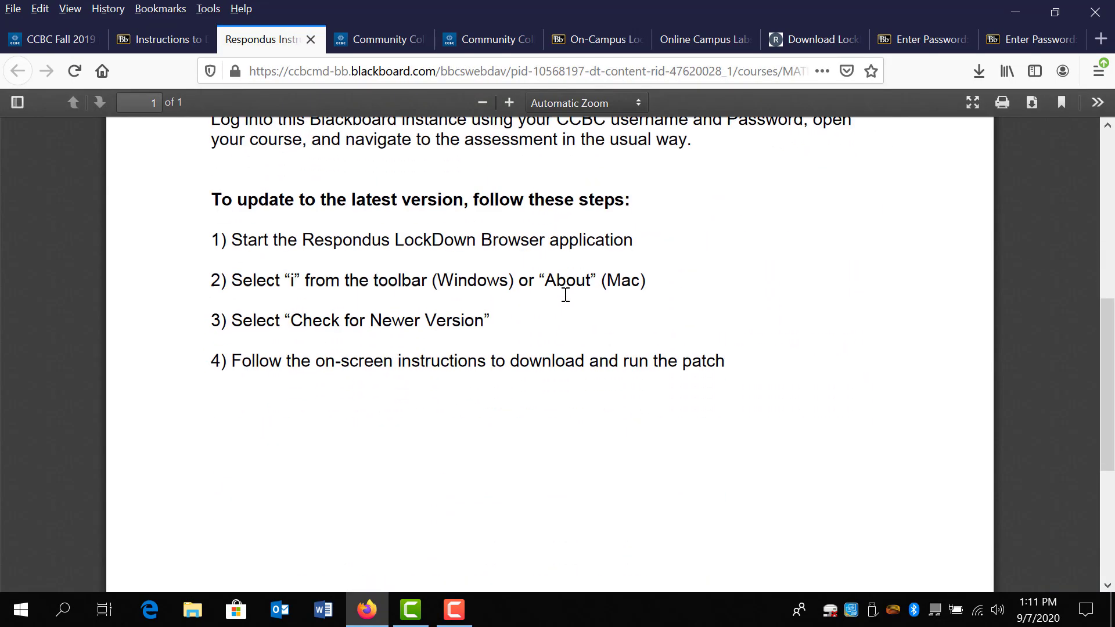
scroll(569, 309, up, 10)
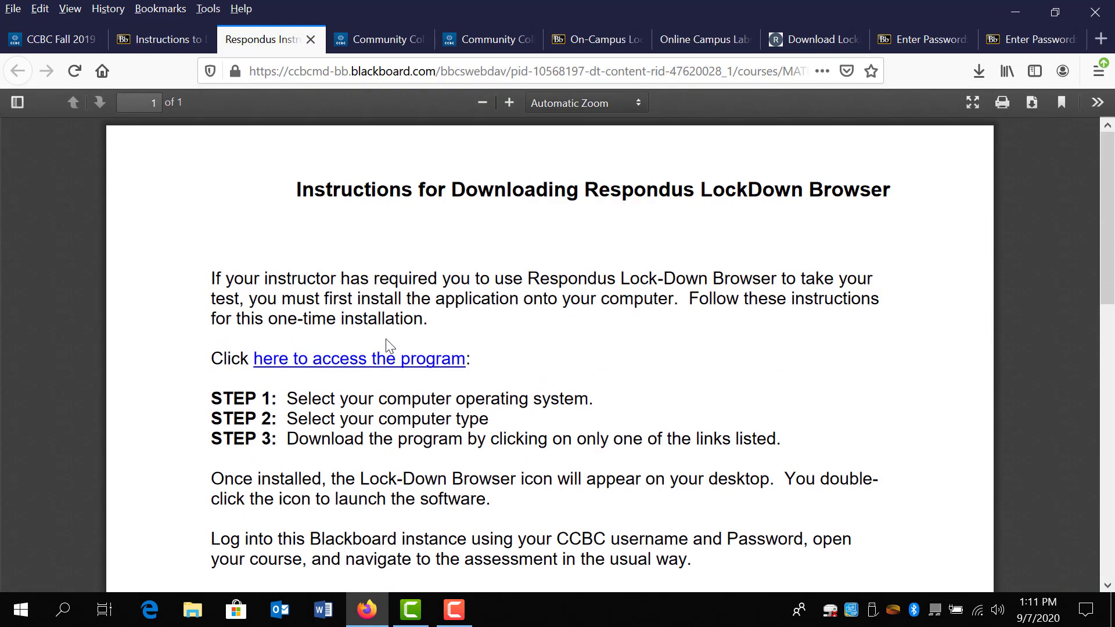
click(293, 361)
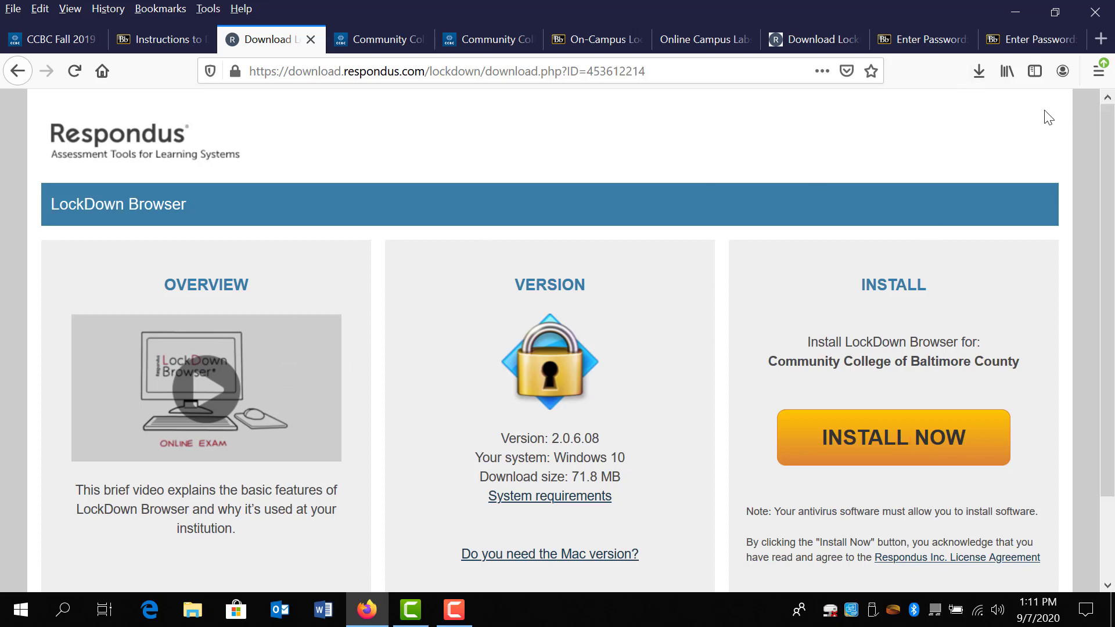
click(979, 71)
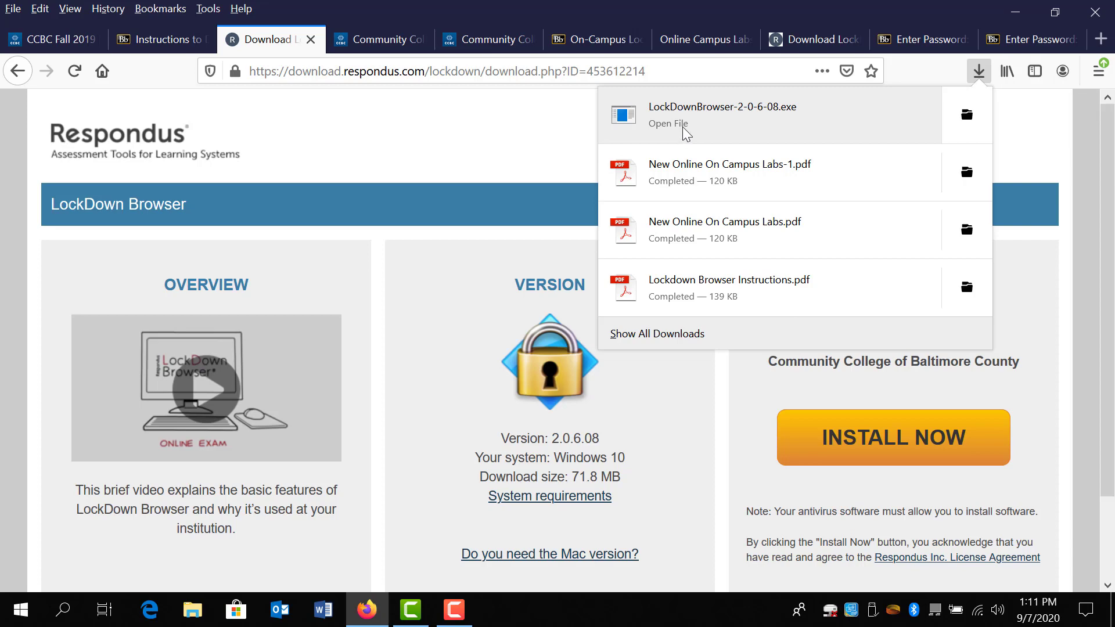
click(499, 163)
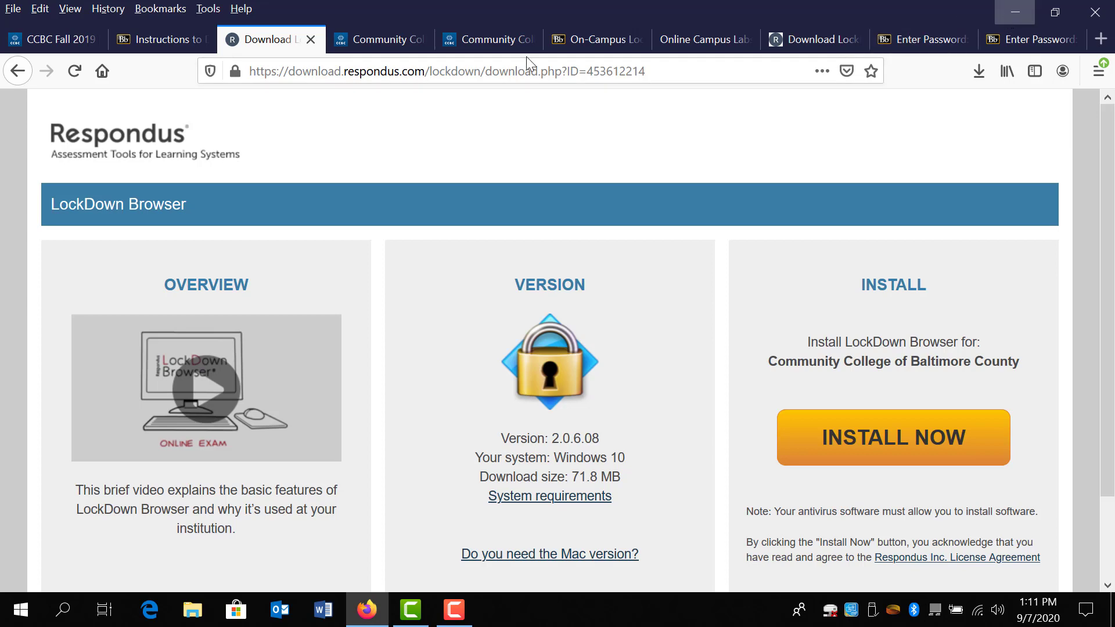
- Return to the course and open the On-Campus Locations of Respondus Hardware and Software document to view its locations and hours
click(180, 41)
scroll(148, 406, down, 4)
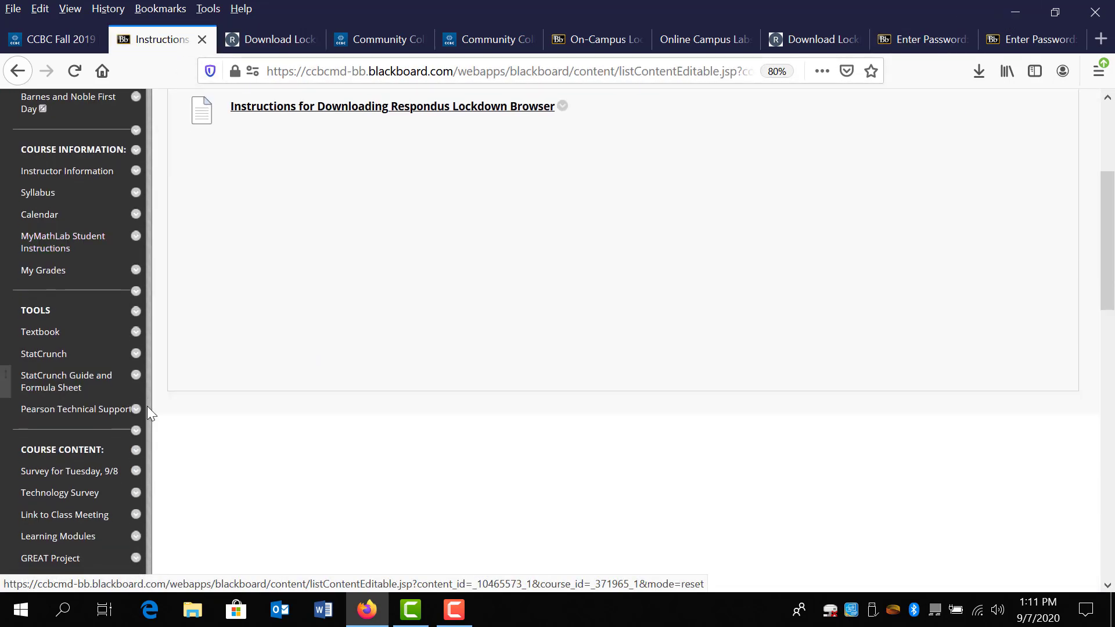
scroll(148, 406, down, 6)
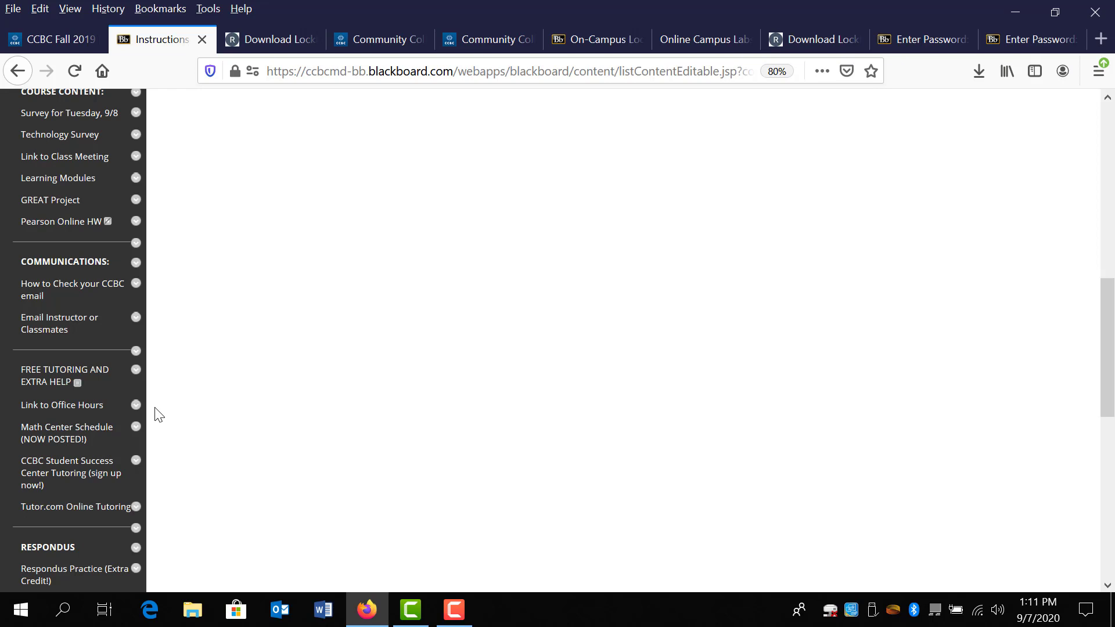
scroll(155, 413, down, 3)
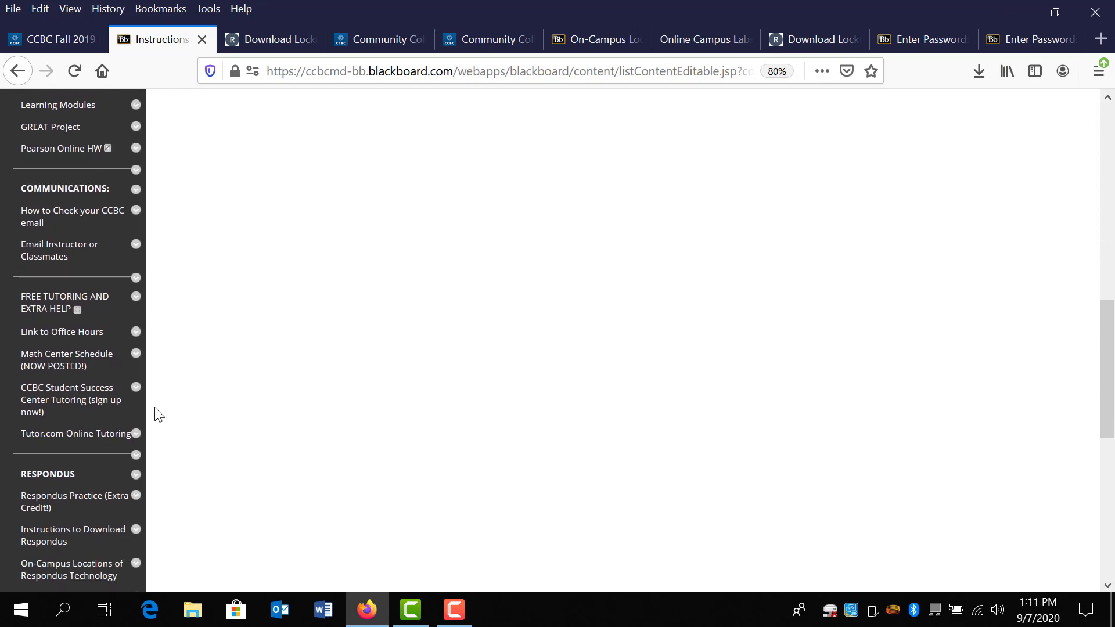
scroll(157, 410, down, 9)
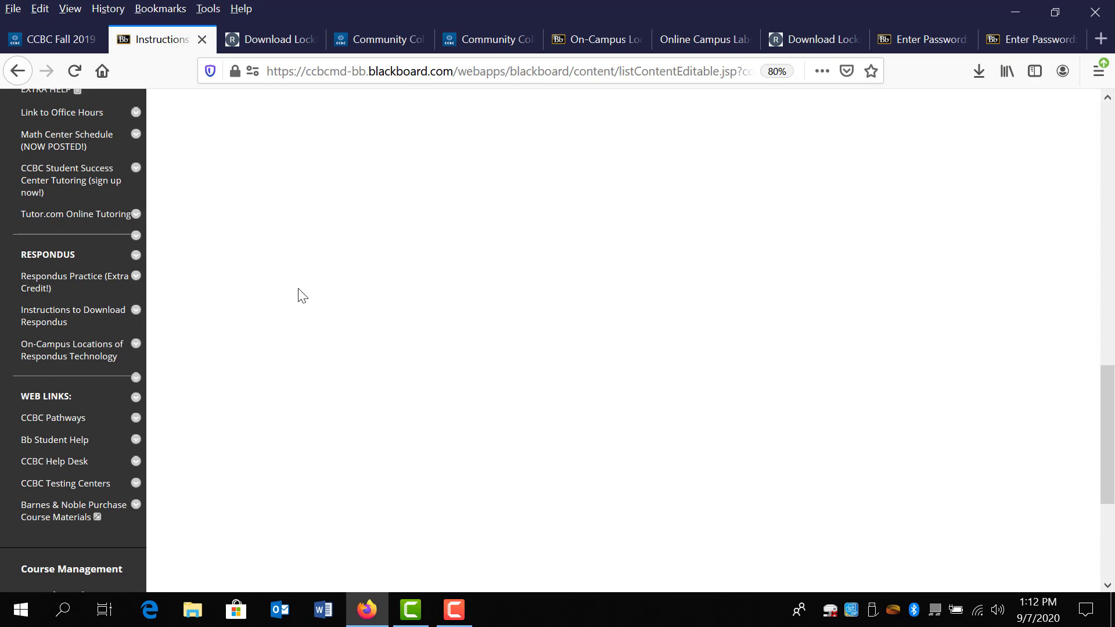
click(47, 357)
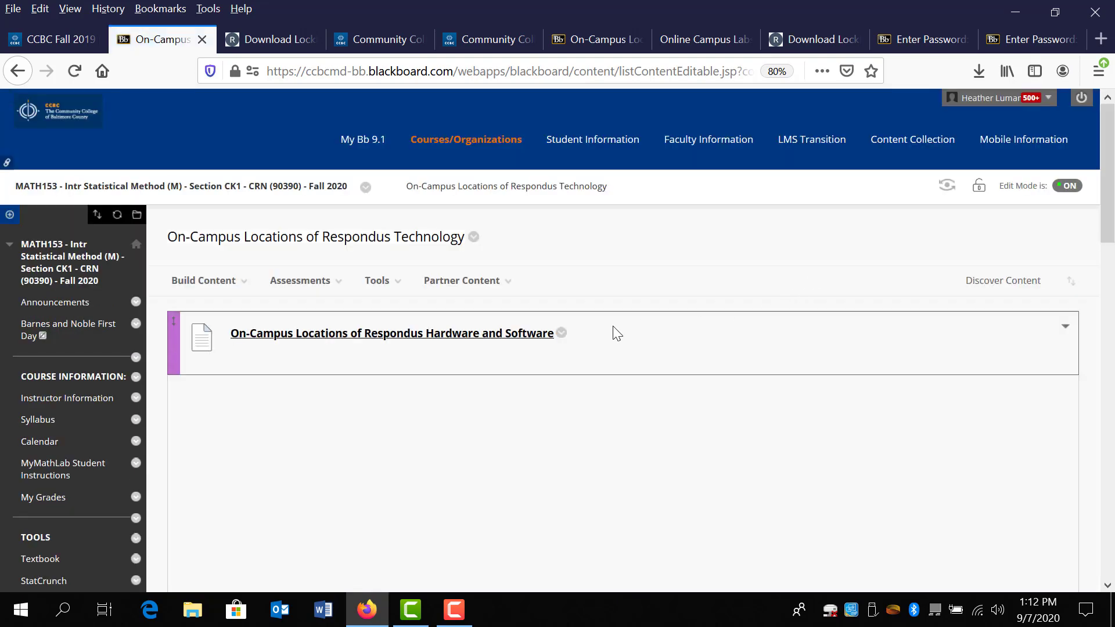
click(281, 335)
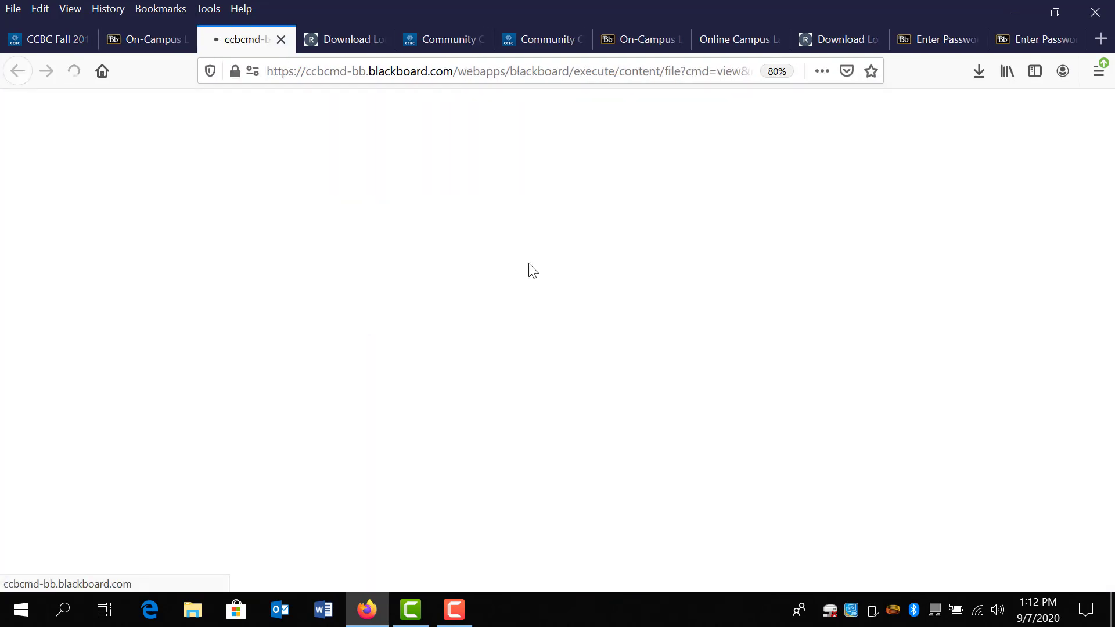
scroll(527, 329, down, 7)
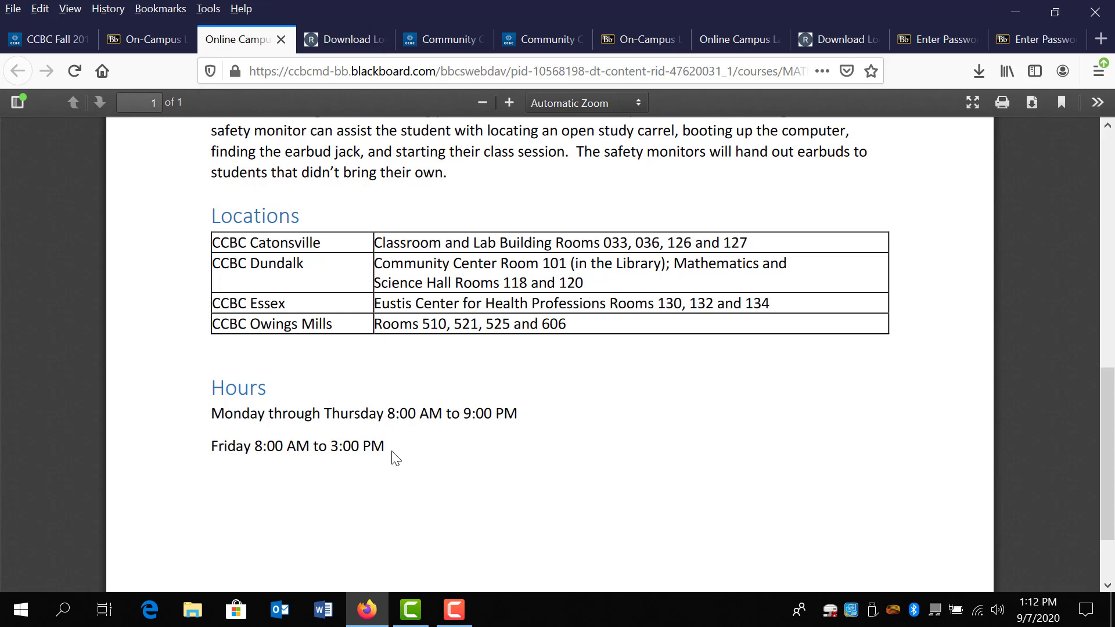
- Go back to the course page and look over the Respondus links in the course menu
click(117, 39)
click(189, 279)
scroll(546, 371, down, 10)
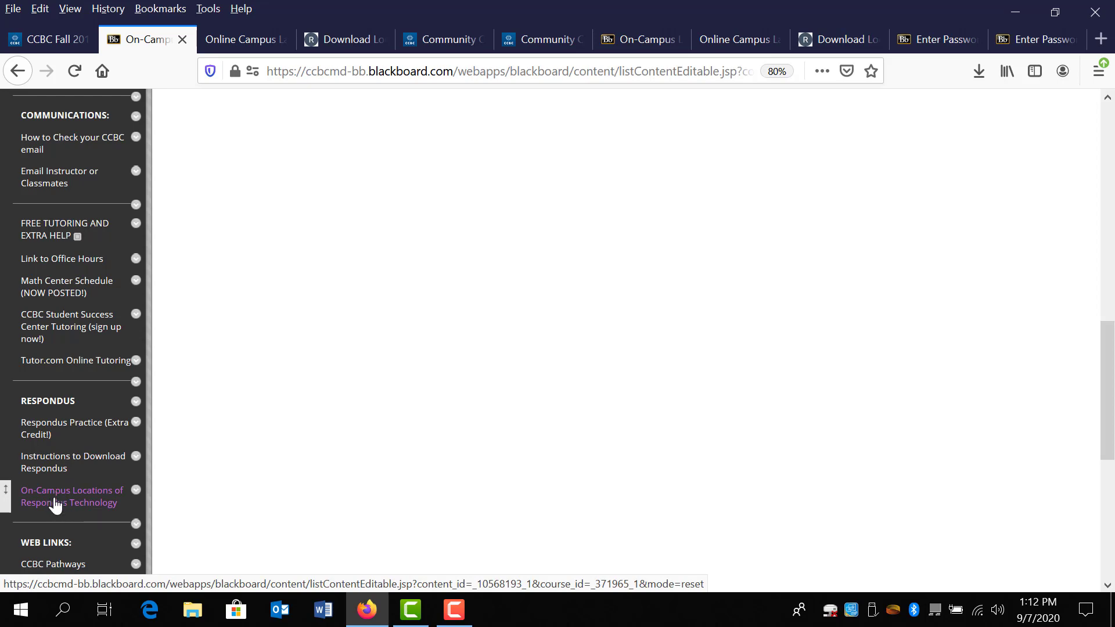
- Try to launch LockDown Browser from the desktop, and exit it without closing the Camtasia Studio process
click(1012, 13)
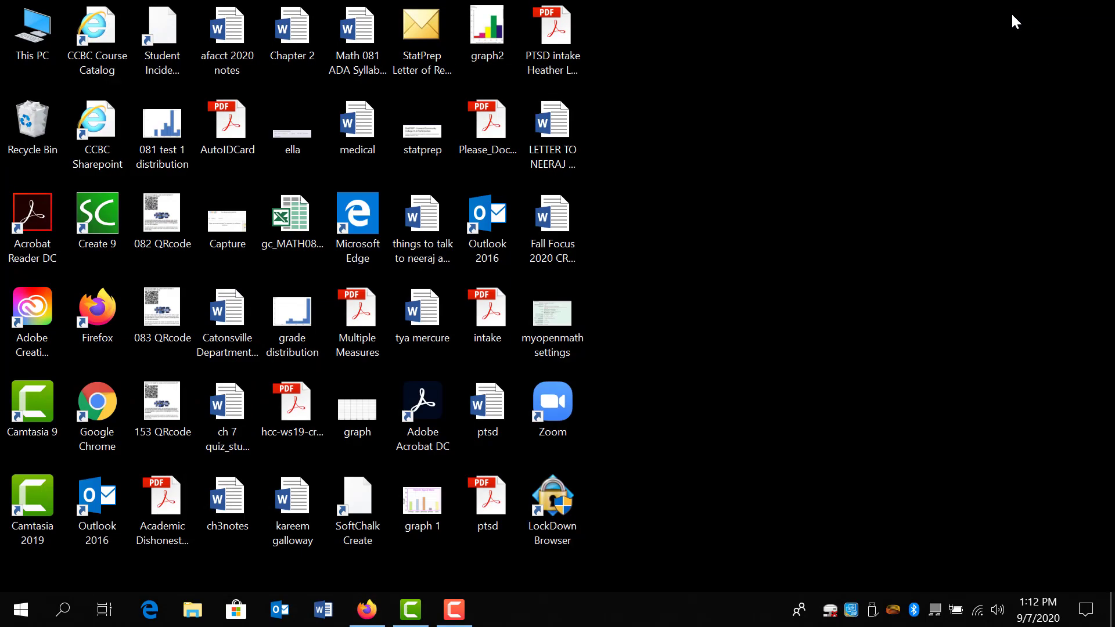
click(549, 502)
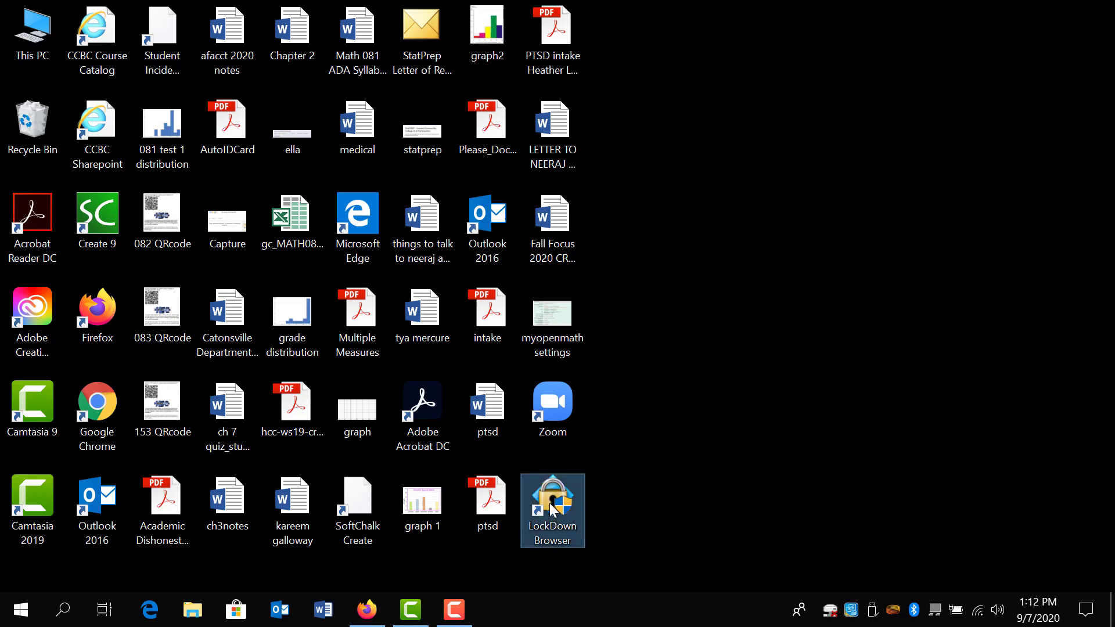
double_click(549, 502)
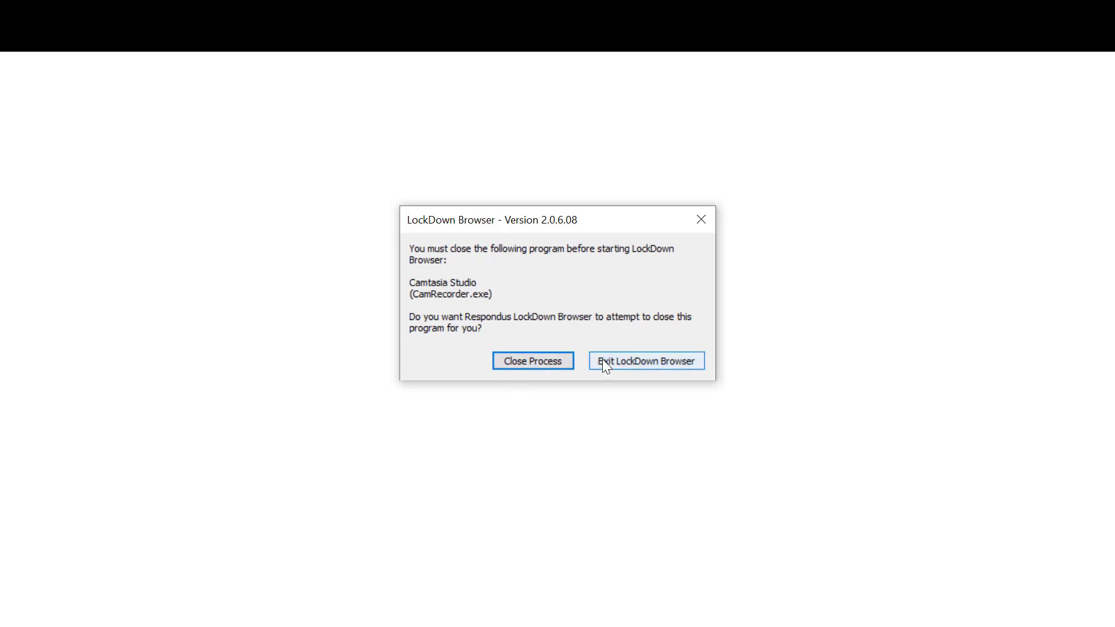
click(645, 362)
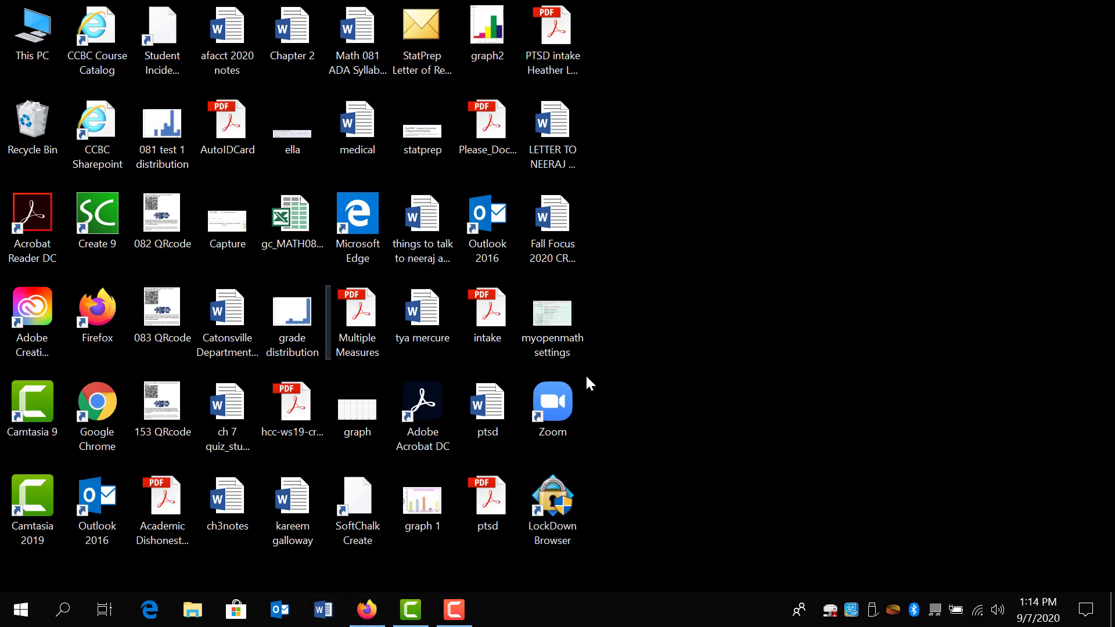
click(448, 608)
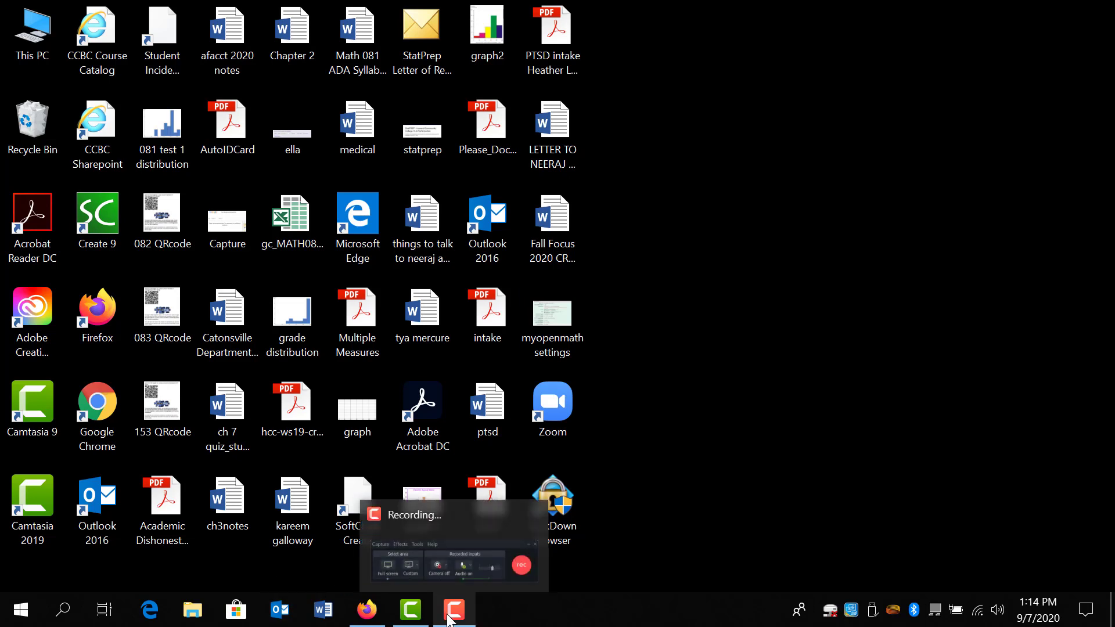